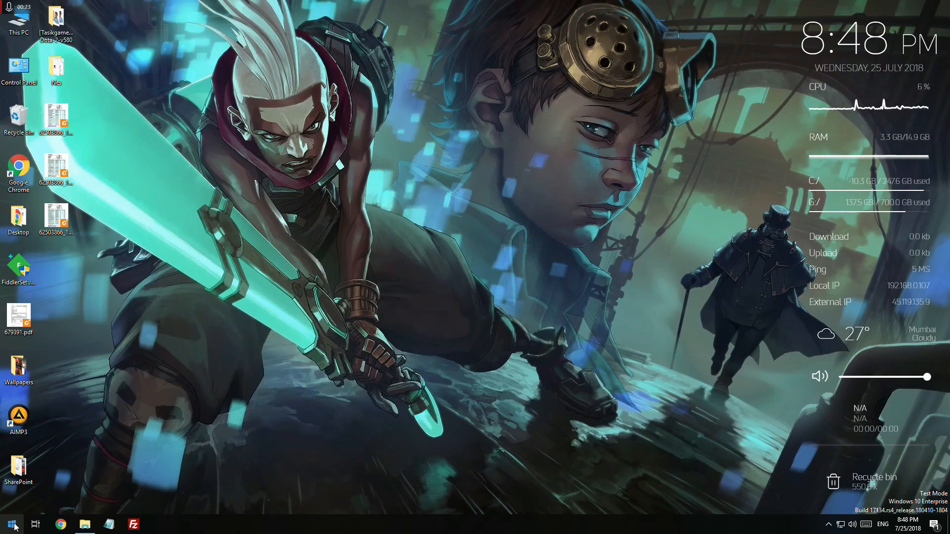
Launch Internet Explorer.
{"action": "left_click", "coordinate": [12, 524]}
{"action": "type", "text": "internet"}
{"action": "key", "text": "Return"}
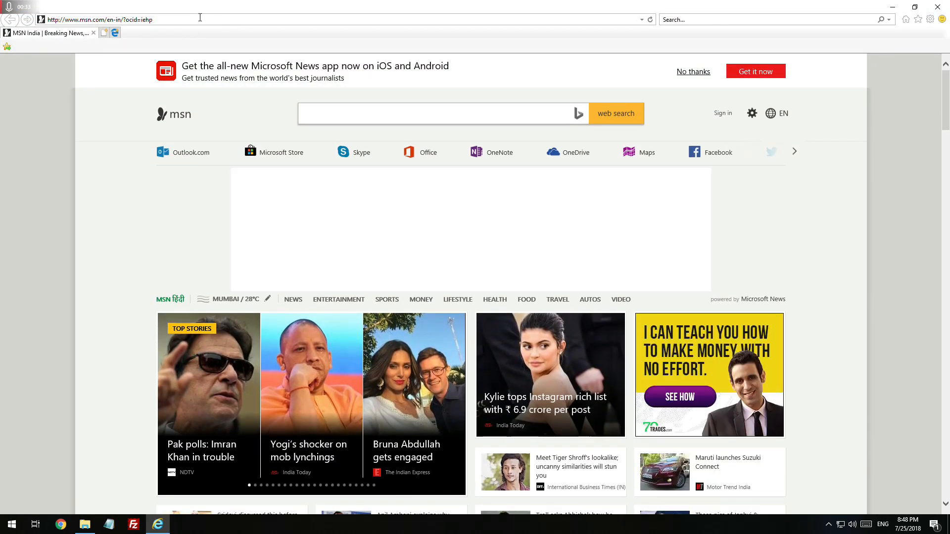
Go to the SharePoint site franktech365.sharepoint.com/sites/cg and allow the redirect to the trusted site.
{"action": "left_click", "coordinate": [199, 18]}
{"action": "type", "text": "franktech365.sharepoint.com/"}
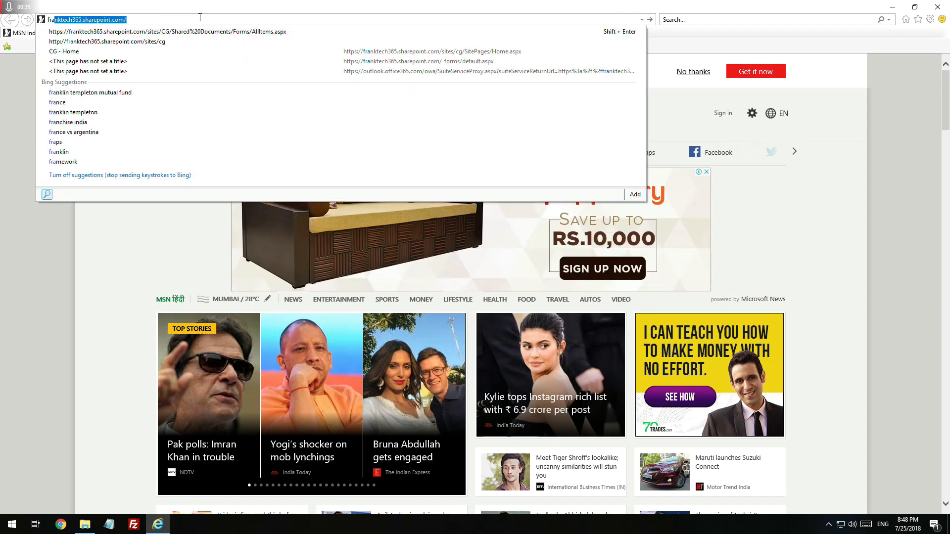
{"action": "key", "text": "End"}
{"action": "key", "text": "Down"}
{"action": "key", "text": "Down"}
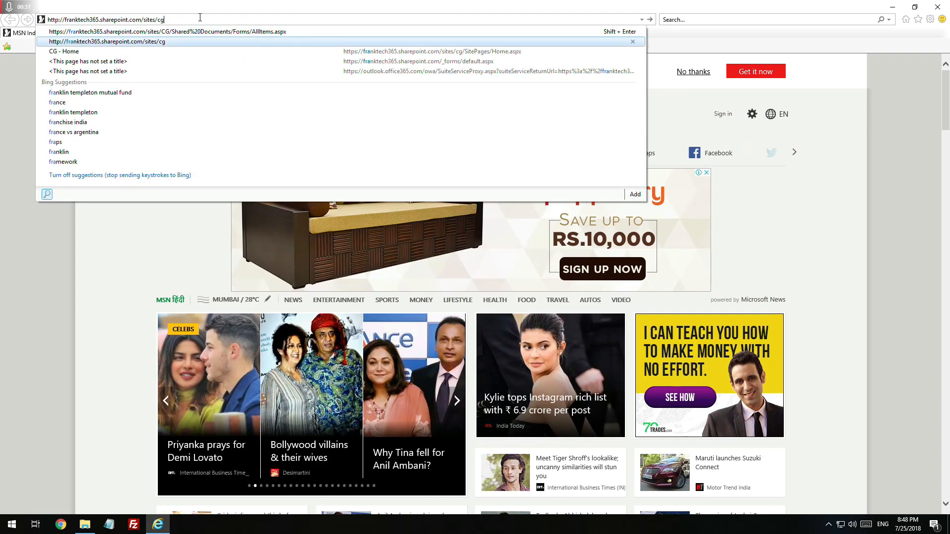
{"action": "key", "text": "Return"}
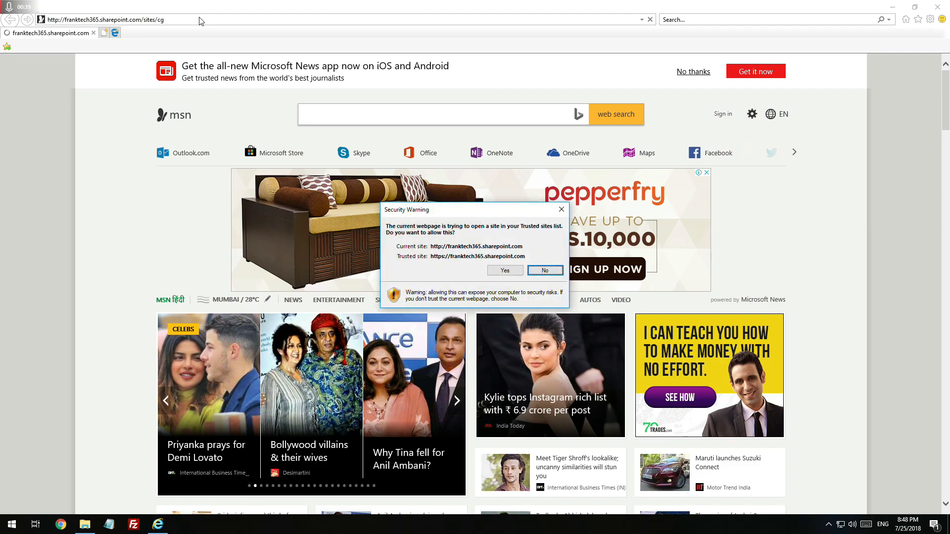
{"action": "left_click", "coordinate": [505, 270]}
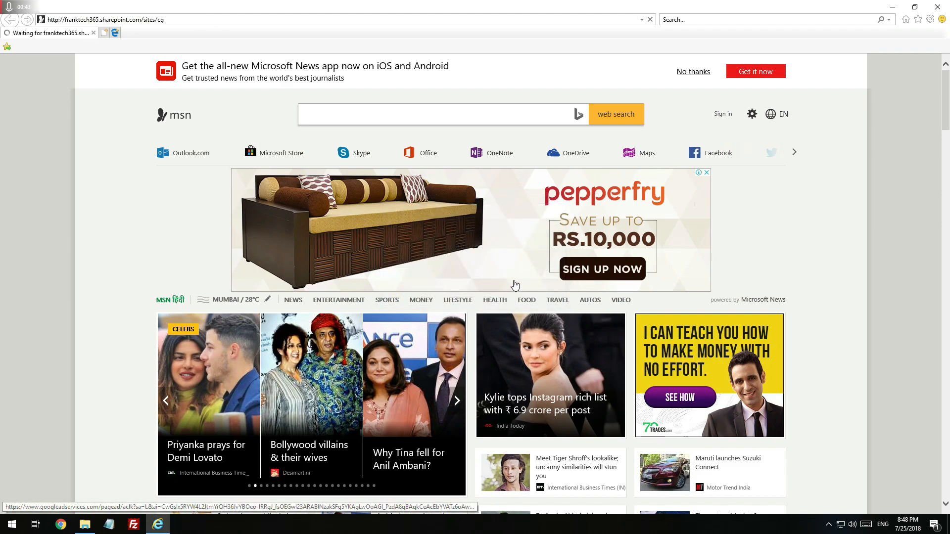
{"action": "left_click", "coordinate": [497, 272]}
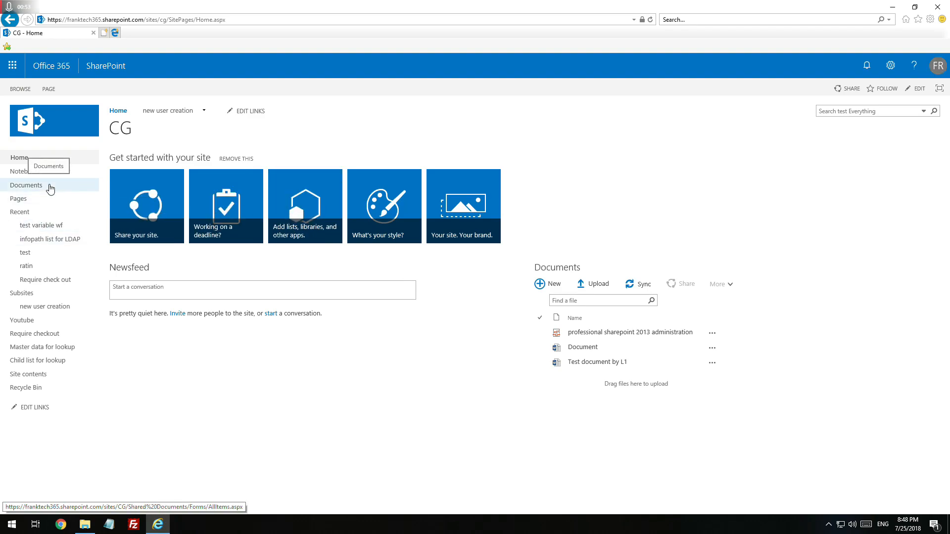
View the site's Documents library in File Explorer, allowing the site's blocked pop-up, and close the Explorer window.
{"action": "left_click", "coordinate": [50, 189]}
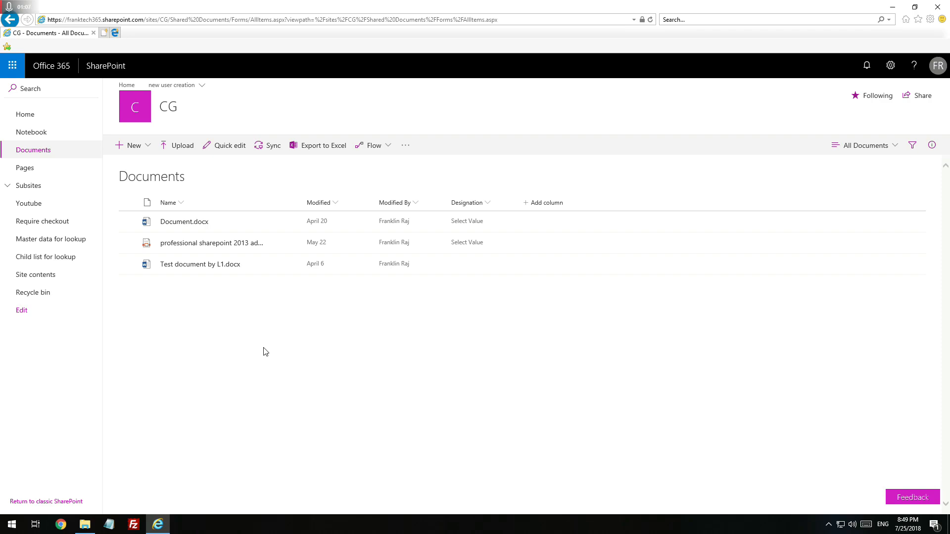
{"action": "left_click", "coordinate": [883, 154]}
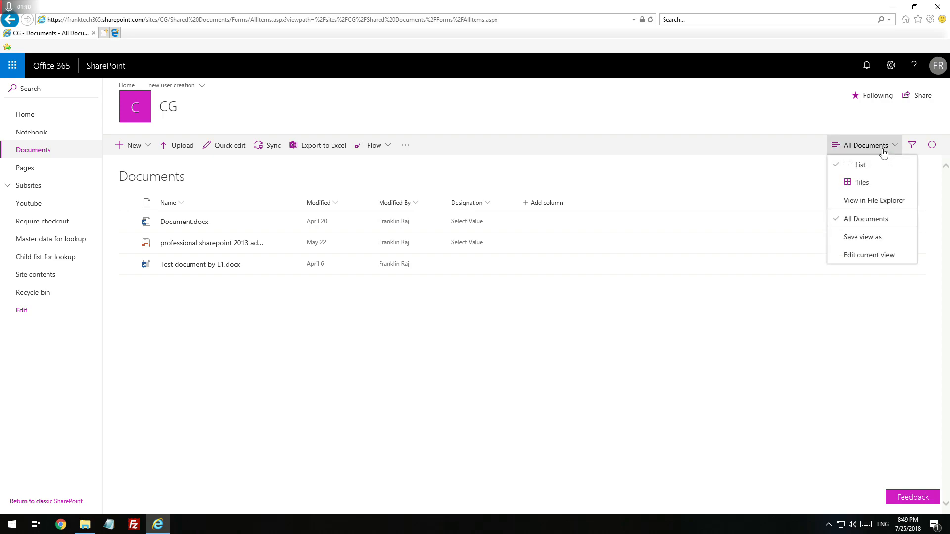
{"action": "left_click", "coordinate": [877, 207]}
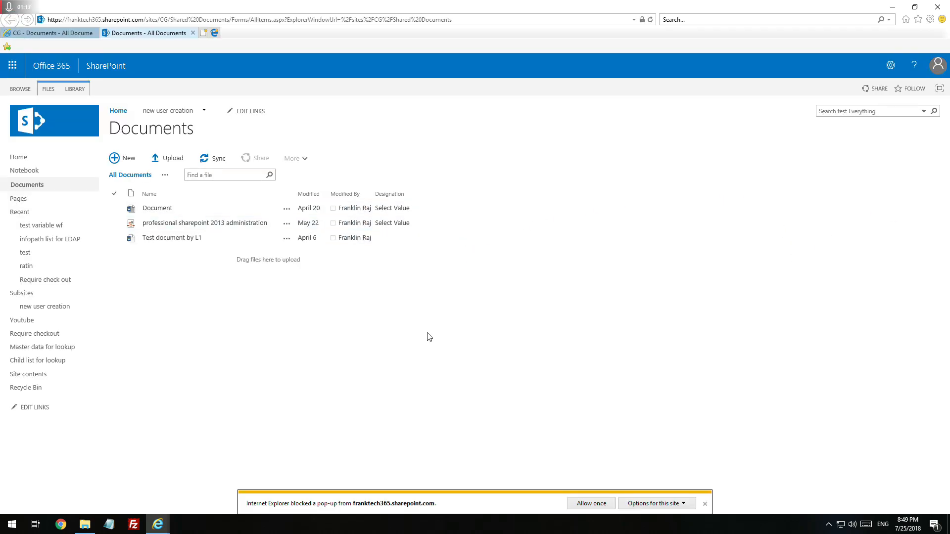
{"action": "left_click", "coordinate": [667, 504]}
{"action": "left_click", "coordinate": [725, 490]}
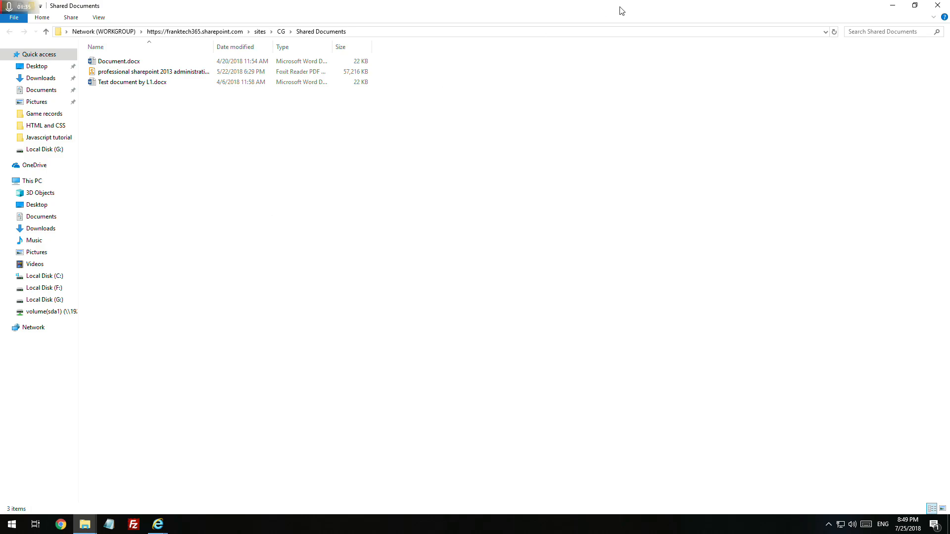
{"action": "left_click", "coordinate": [938, 6]}
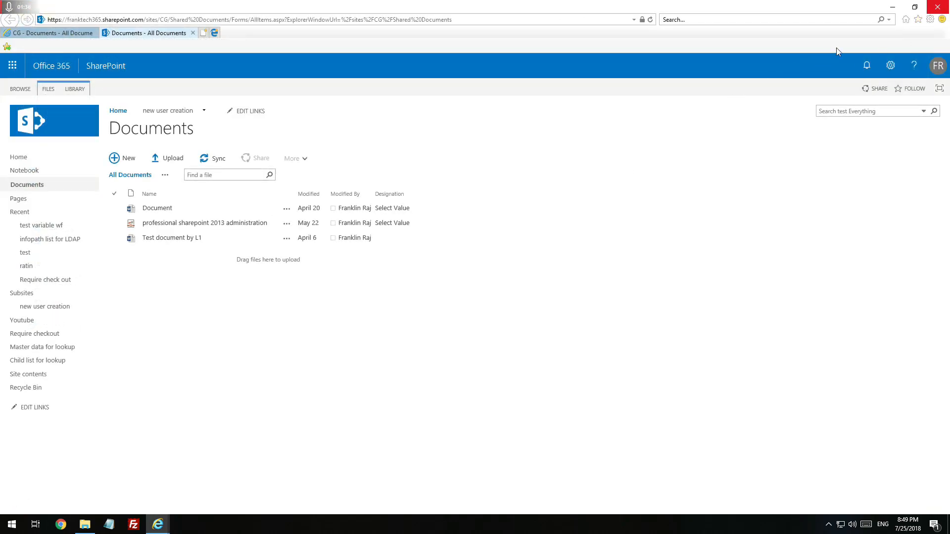
Review the websites listed in the Trusted sites zone of Internet Options for the franktech365.sharepoint.com address.
{"action": "left_click", "coordinate": [929, 19]}
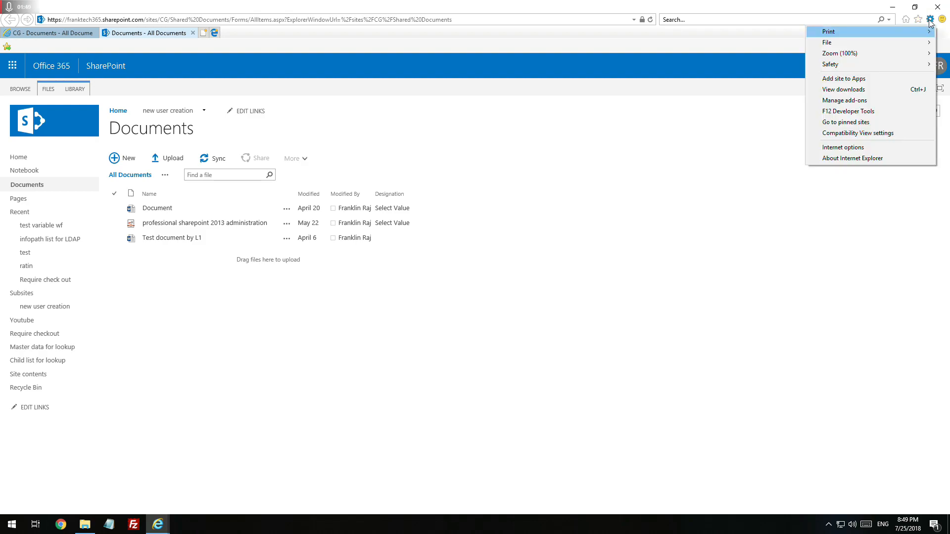
{"action": "left_click", "coordinate": [825, 151]}
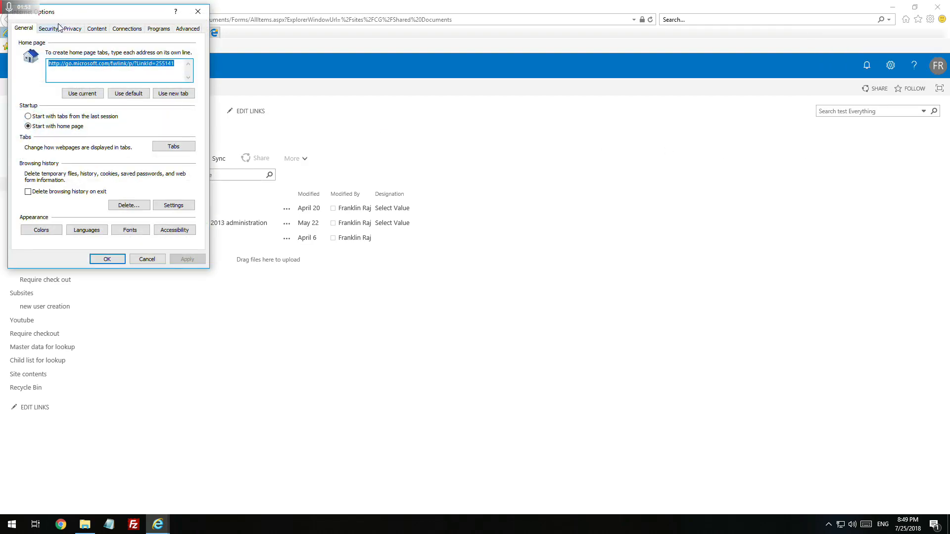
{"action": "left_click_drag", "start_coordinate": [72, 15], "coordinate": [239, 48]}
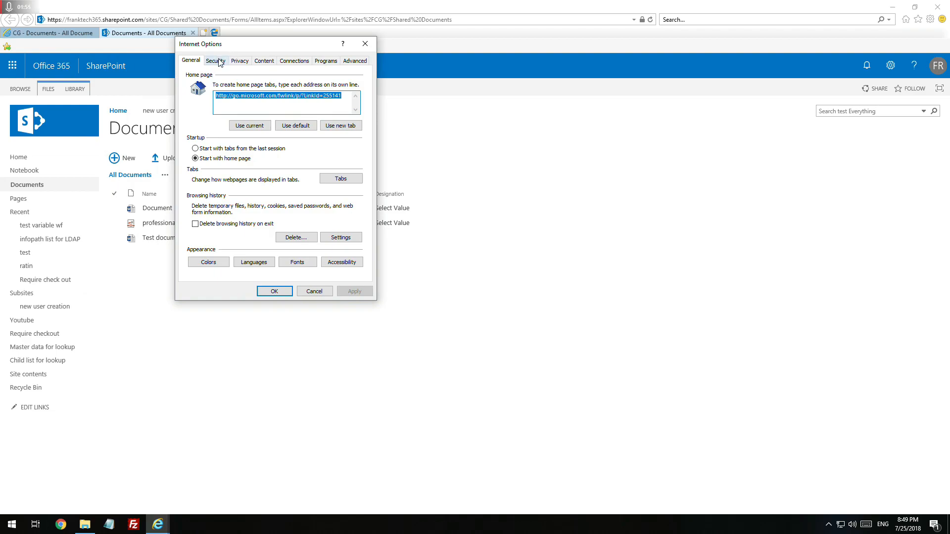
{"action": "left_click", "coordinate": [220, 62]}
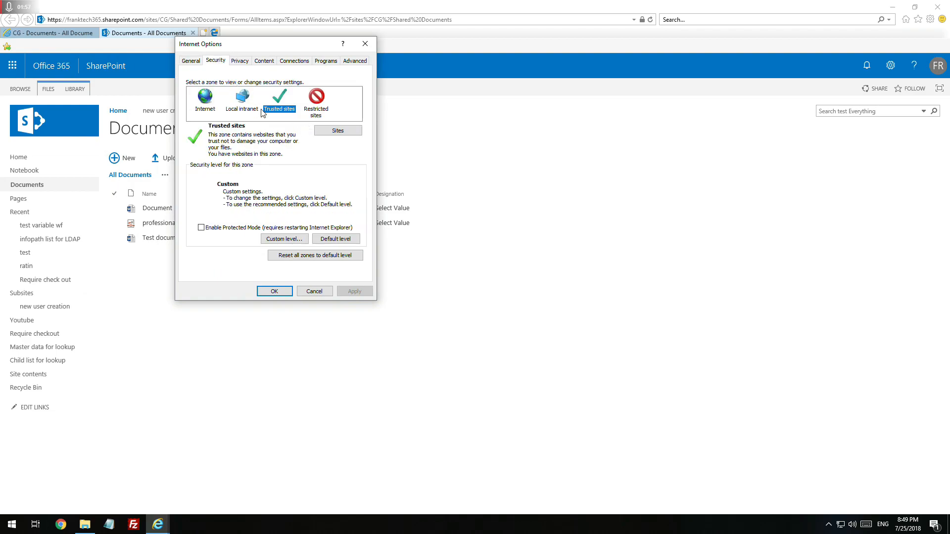
{"action": "left_click", "coordinate": [324, 133]}
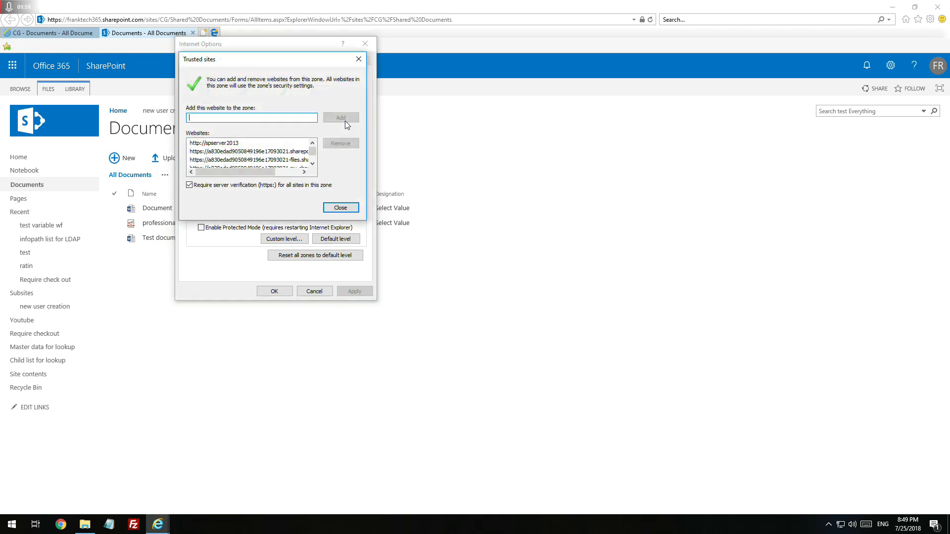
{"action": "scroll", "coordinate": [297, 156], "scroll_direction": "down", "scroll_amount": 3}
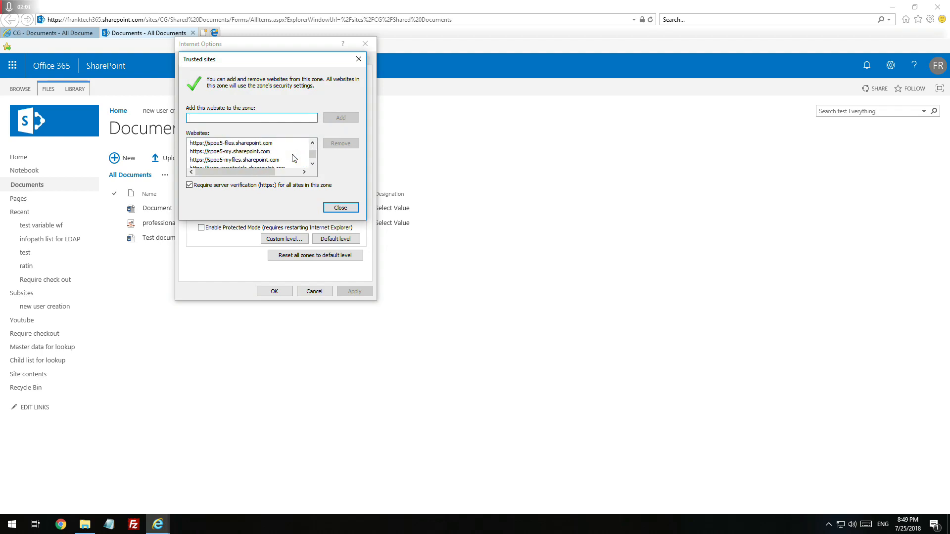
{"action": "scroll", "coordinate": [293, 158], "scroll_direction": "up", "scroll_amount": 2}
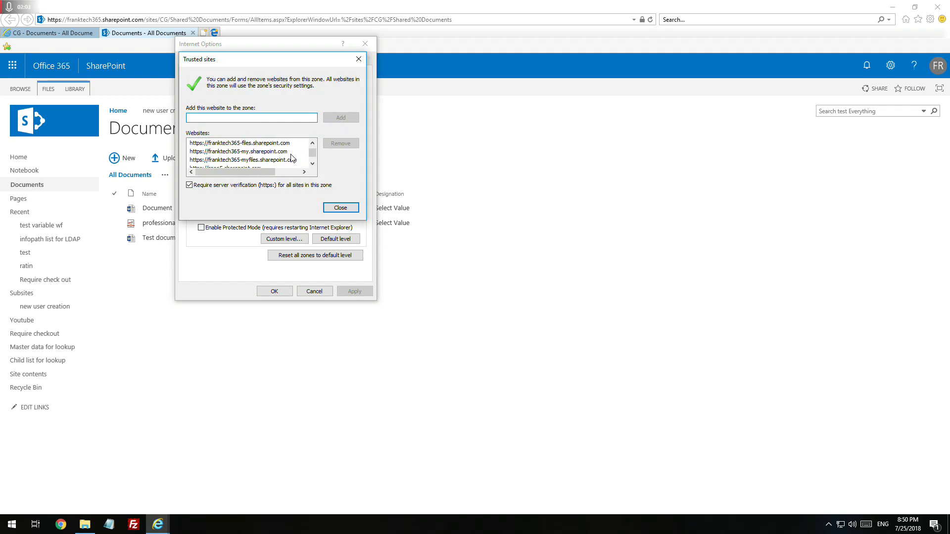
{"action": "scroll", "coordinate": [252, 154], "scroll_direction": "up", "scroll_amount": 1}
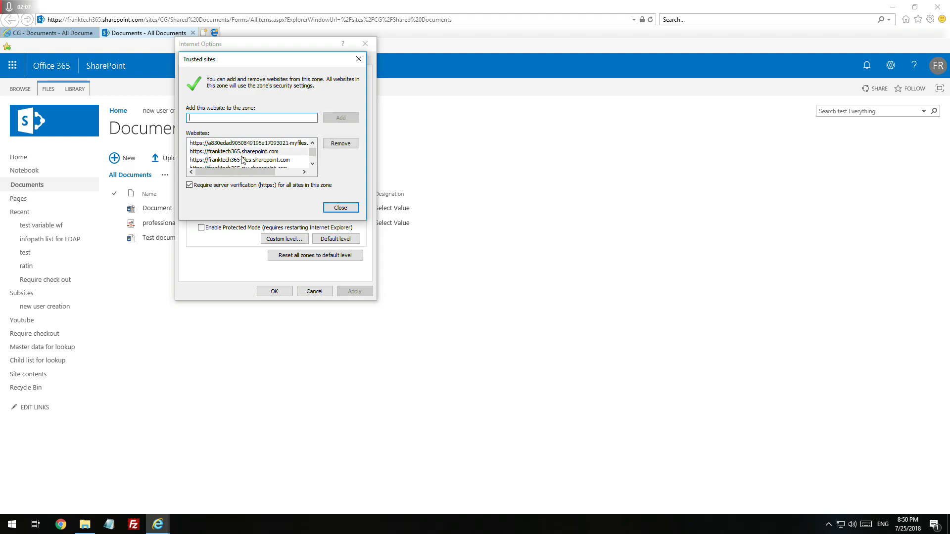
{"action": "left_click", "coordinate": [339, 208]}
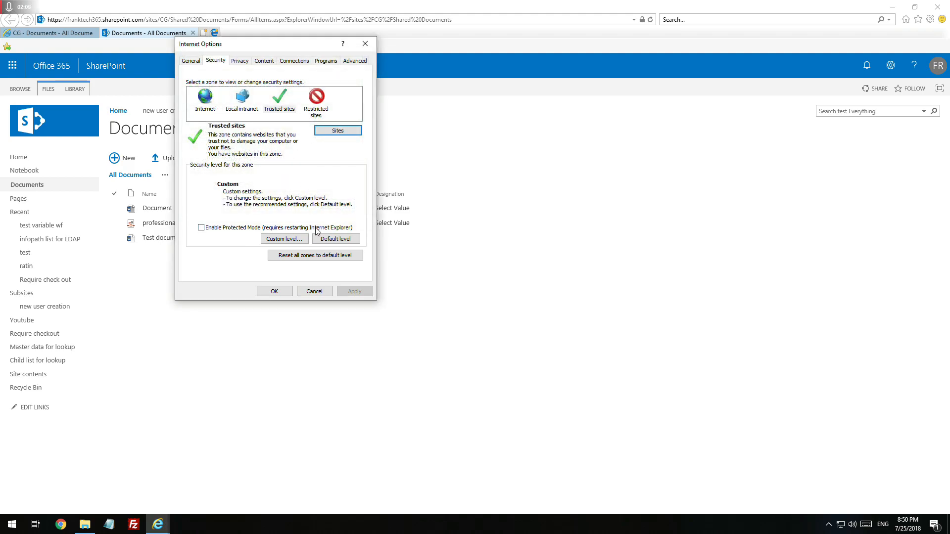
Check the User Authentication logon setting in the Trusted sites zone's custom security level and close Internet Options.
{"action": "left_click", "coordinate": [302, 240]}
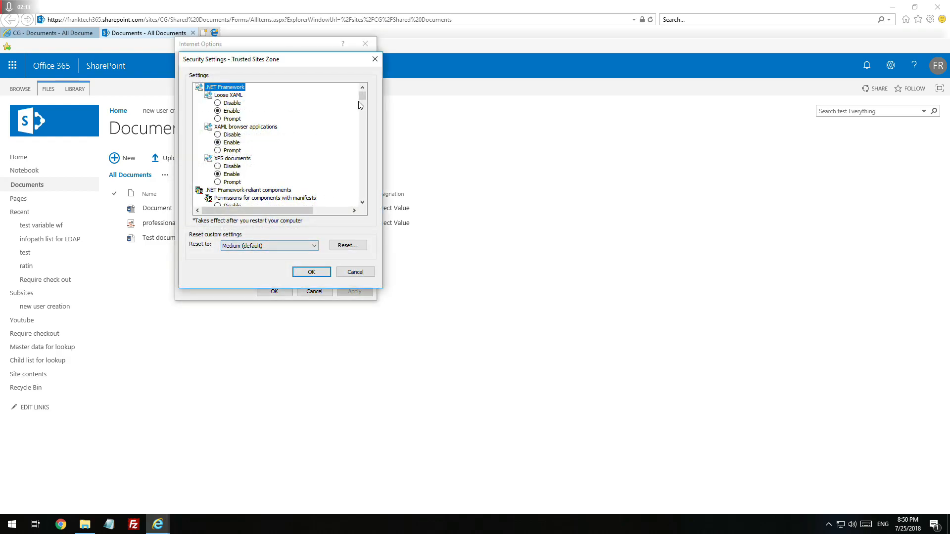
{"action": "left_click_drag", "start_coordinate": [363, 97], "coordinate": [360, 200]}
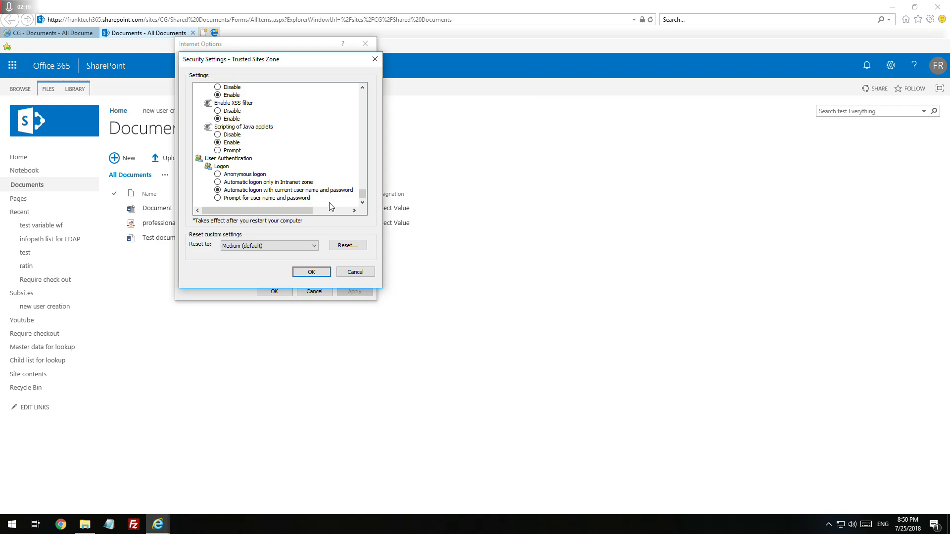
{"action": "left_click", "coordinate": [326, 275]}
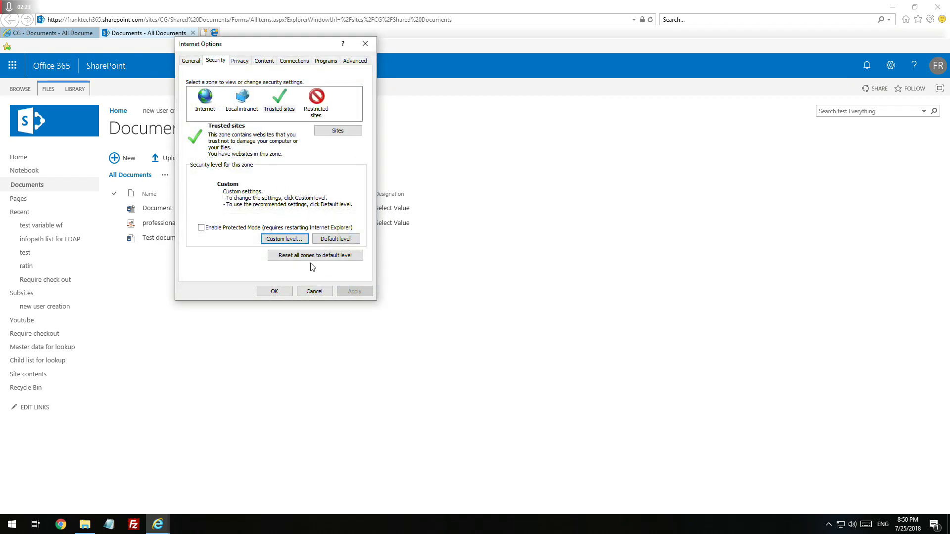
{"action": "left_click", "coordinate": [275, 293]}
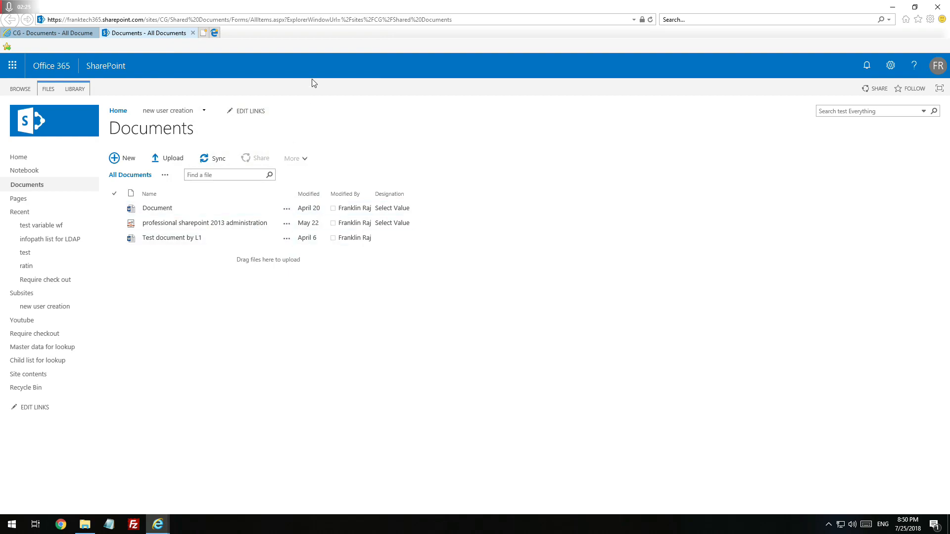
Open the Documents library with Explorer and copy its full folder address.
{"action": "left_click", "coordinate": [78, 89]}
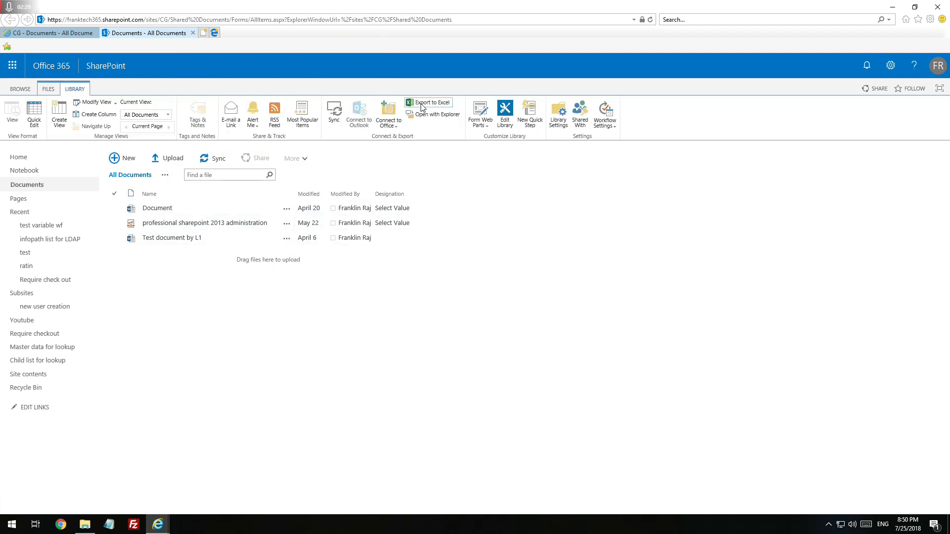
{"action": "left_click", "coordinate": [434, 114]}
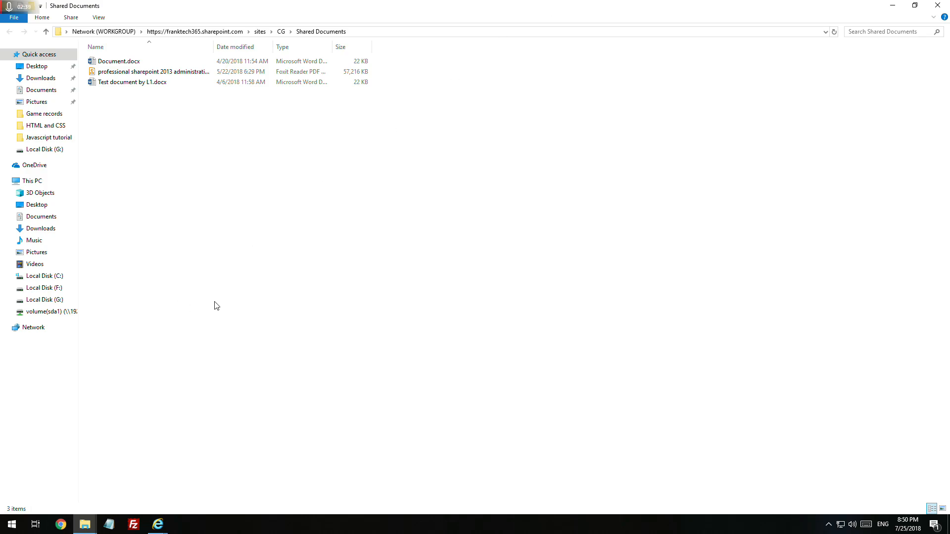
{"action": "left_click", "coordinate": [394, 35]}
{"action": "triple_click", "coordinate": [395, 35]}
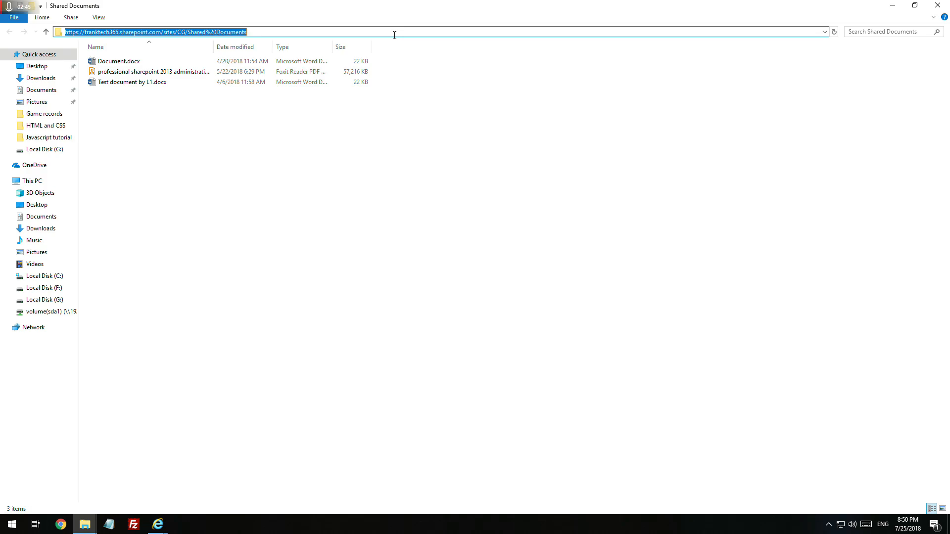
{"action": "right_click", "coordinate": [394, 35]}
{"action": "left_click", "coordinate": [414, 67]}
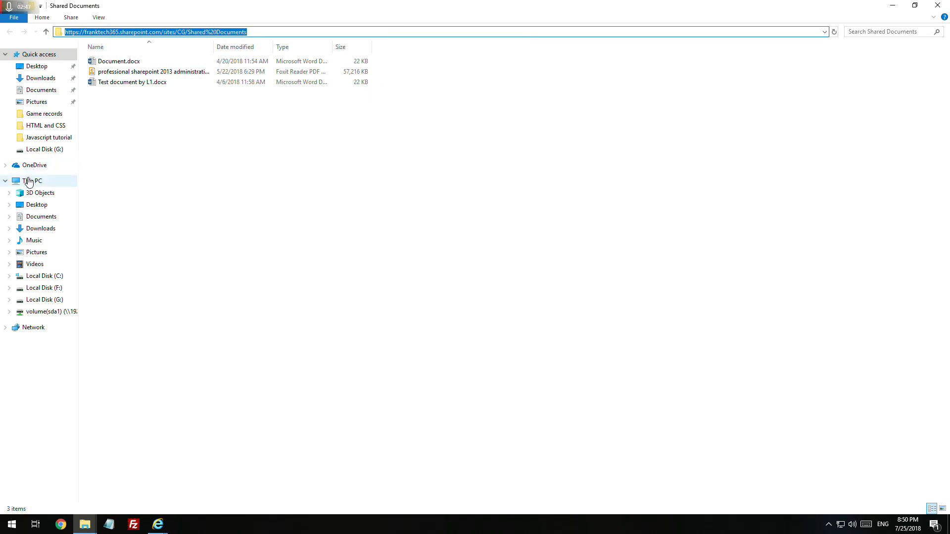
Map network drive Y: on This PC to the copied library address and open the mapped Shared Documents drive.
{"action": "right_click", "coordinate": [28, 182]}
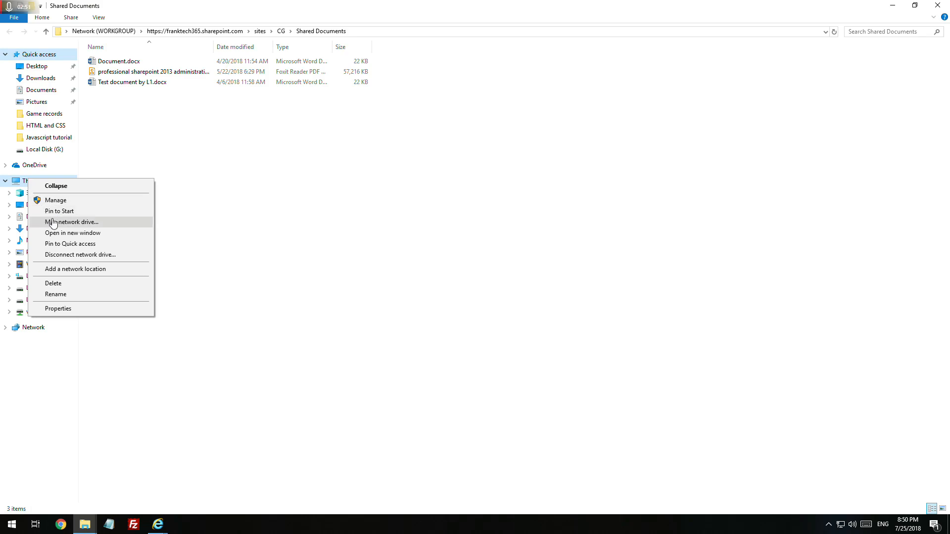
{"action": "left_click", "coordinate": [68, 226]}
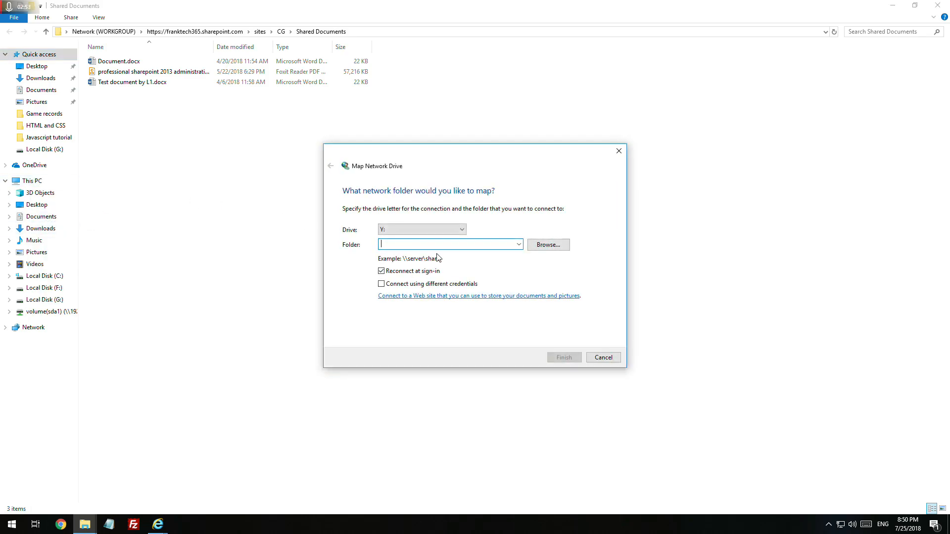
{"action": "key", "text": "ctrl+v"}
{"action": "left_click", "coordinate": [428, 231]}
{"action": "left_click", "coordinate": [428, 230]}
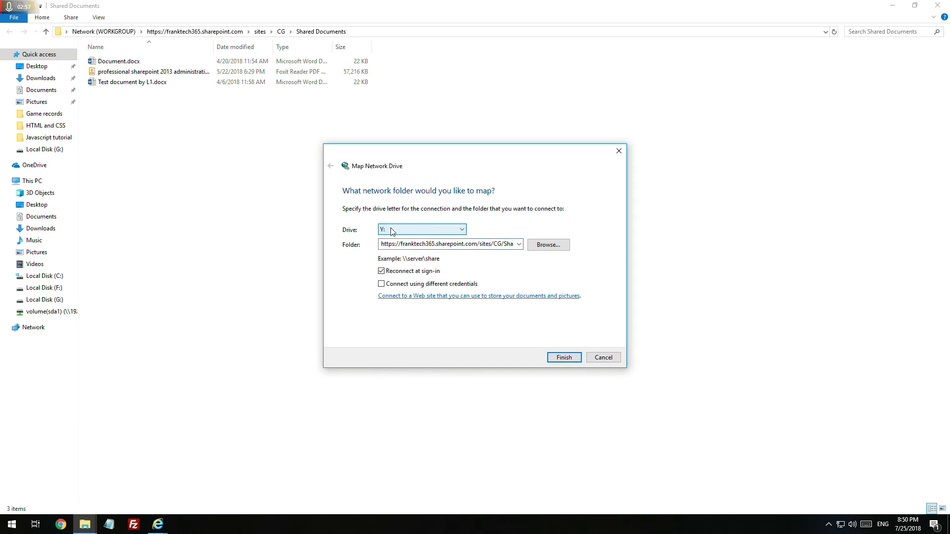
{"action": "left_click", "coordinate": [563, 357]}
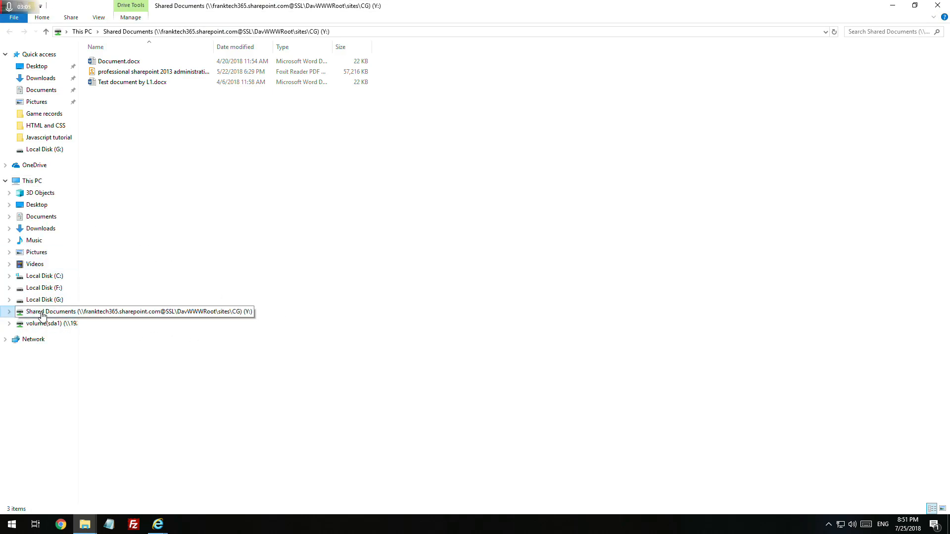
{"action": "left_click", "coordinate": [49, 184]}
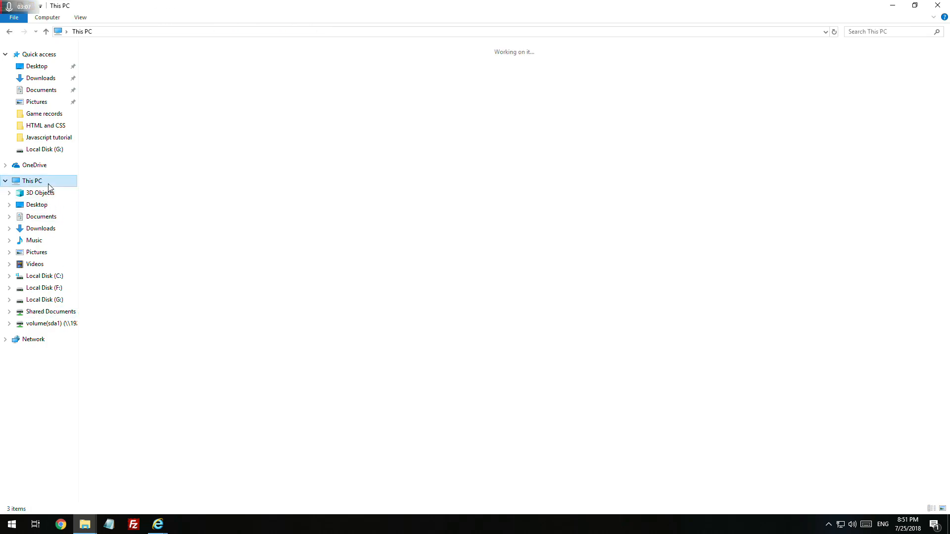
{"action": "left_click", "coordinate": [49, 313]}
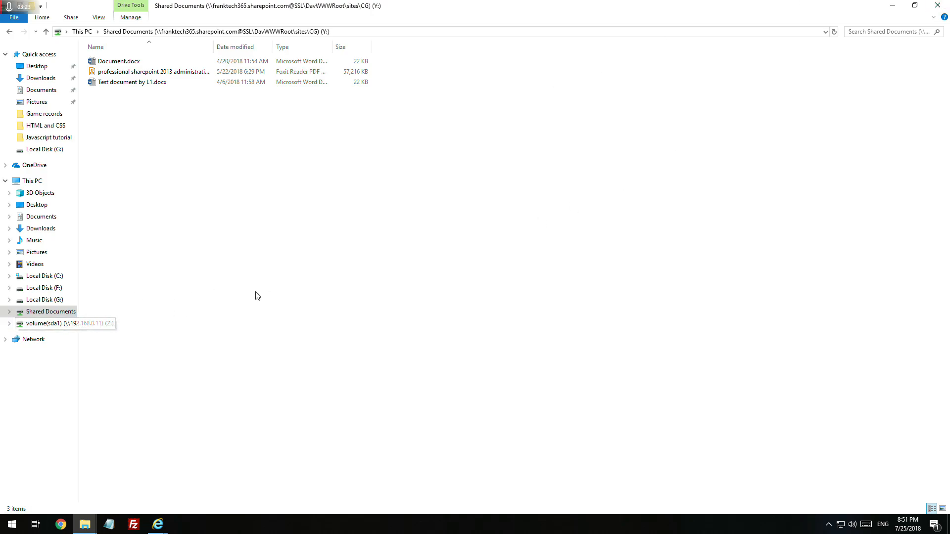
Open the Windows Services console (services.msc) and bring up the properties of the WebClient service.
{"action": "key", "text": "super"}
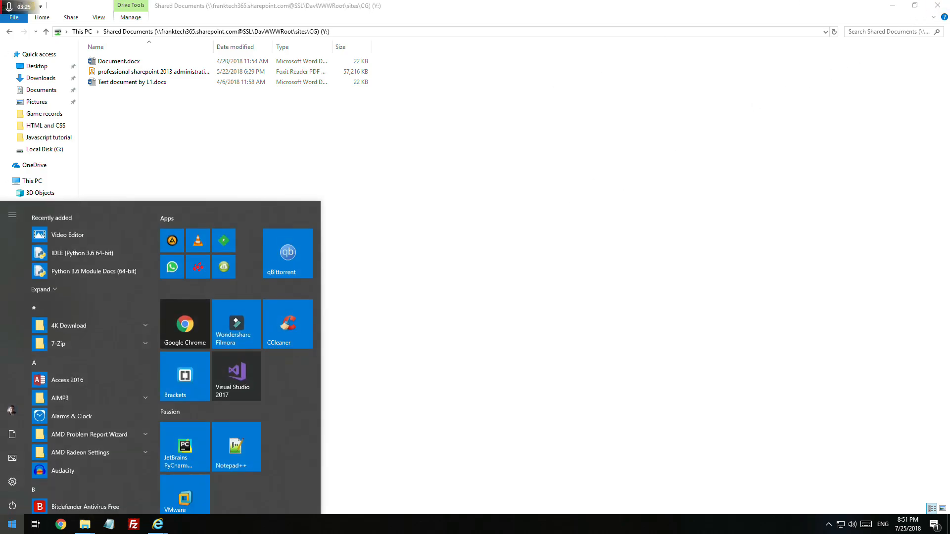
{"action": "type", "text": "services.msc"}
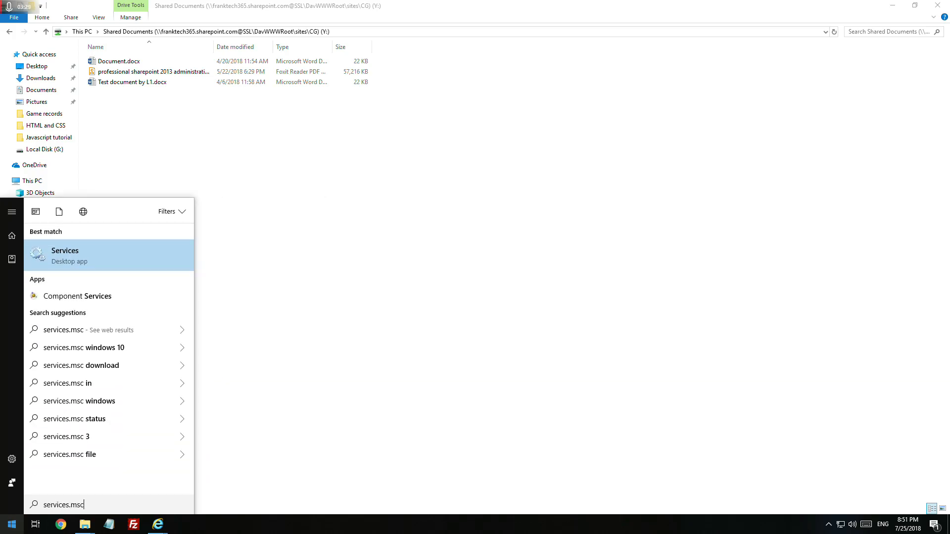
{"action": "key", "text": "Return"}
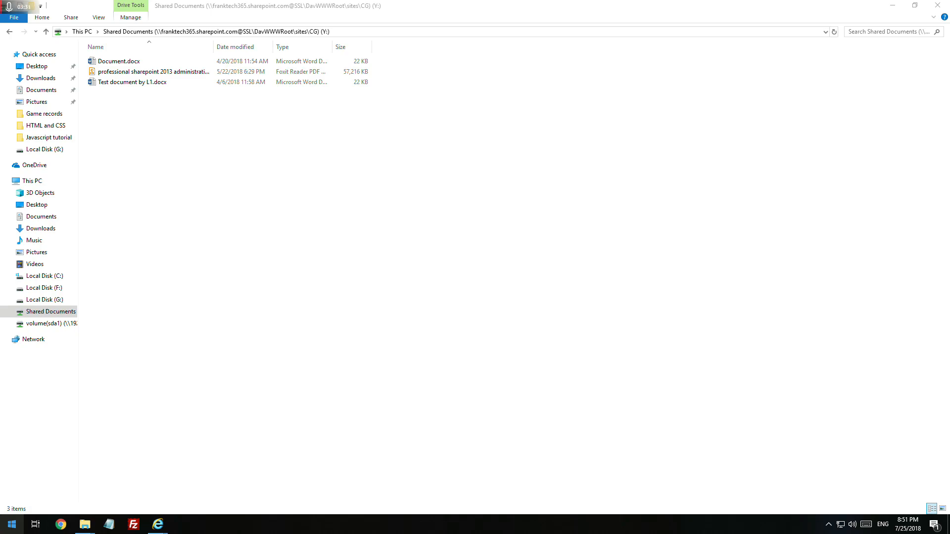
{"action": "left_click", "coordinate": [440, 177]}
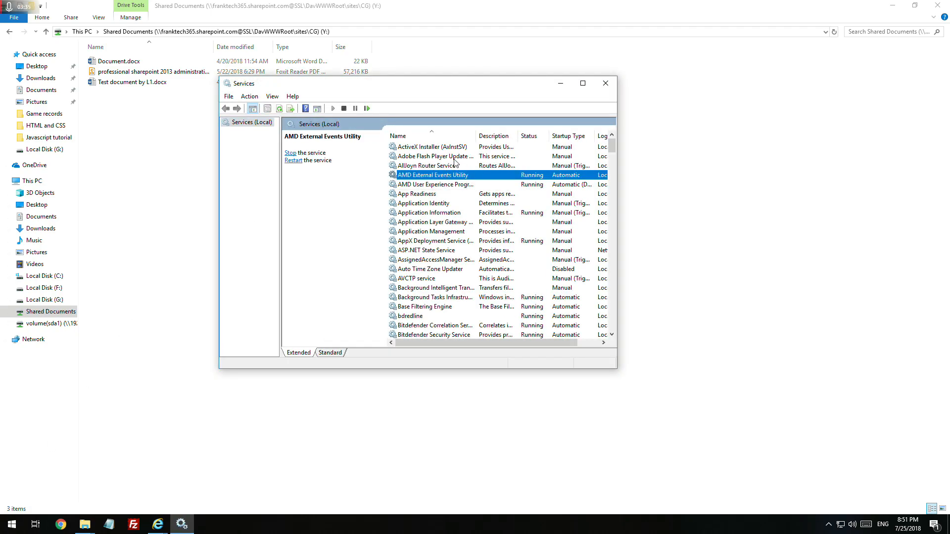
{"action": "key", "text": "w"}
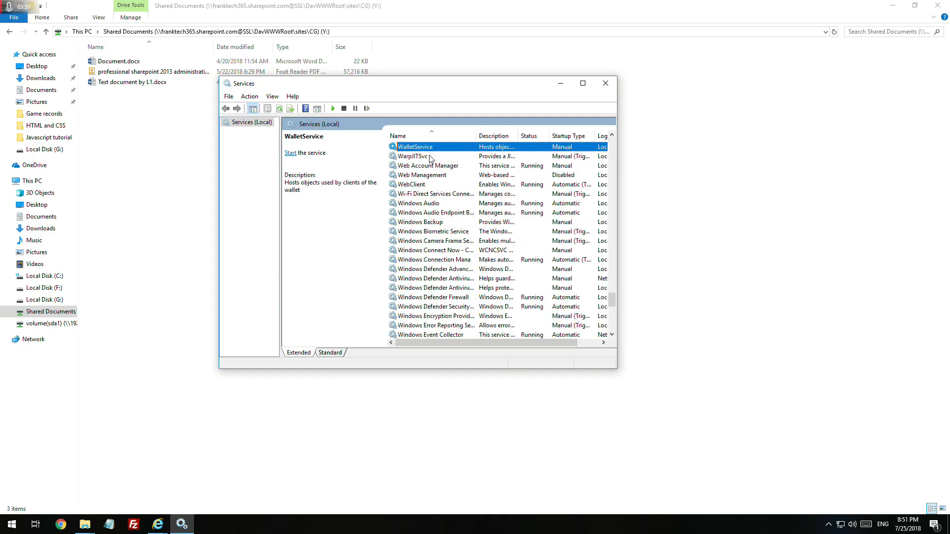
{"action": "left_click", "coordinate": [430, 184]}
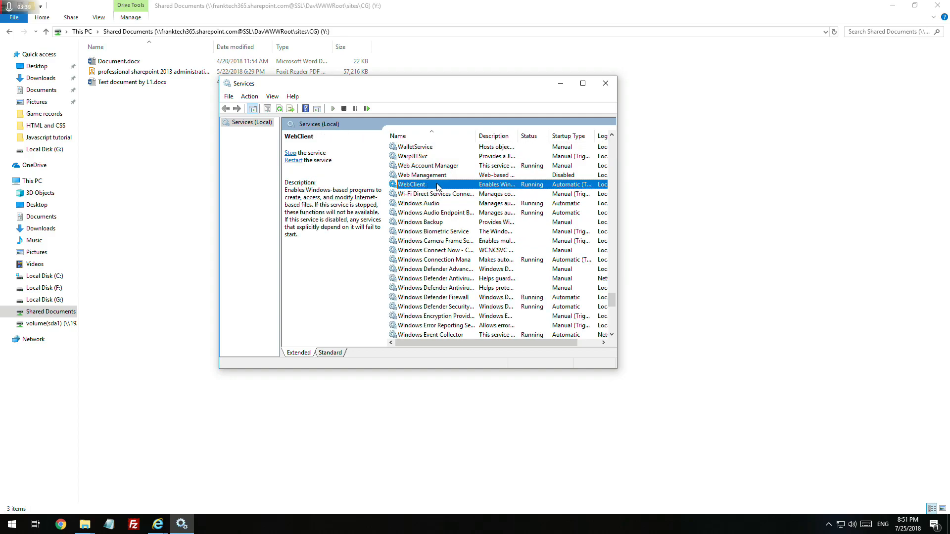
{"action": "right_click", "coordinate": [423, 182]}
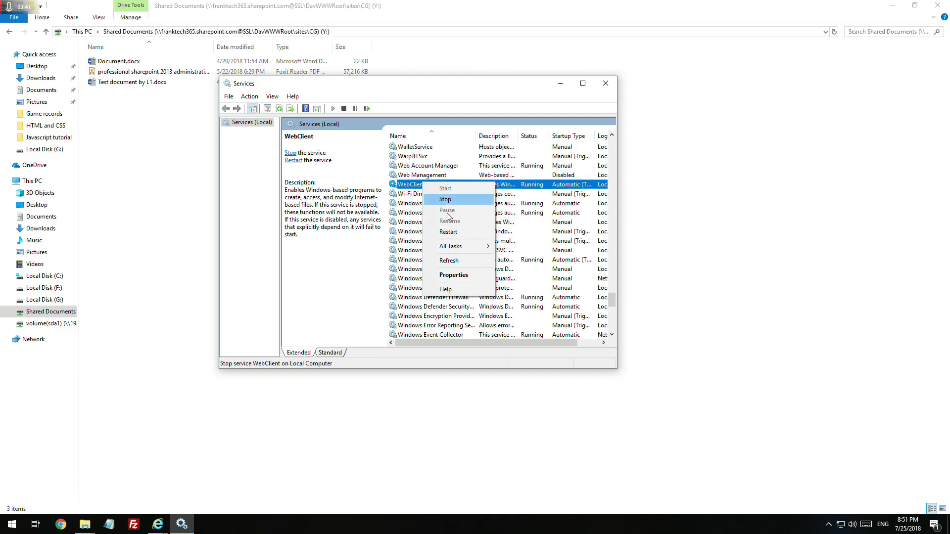
{"action": "left_click", "coordinate": [451, 277]}
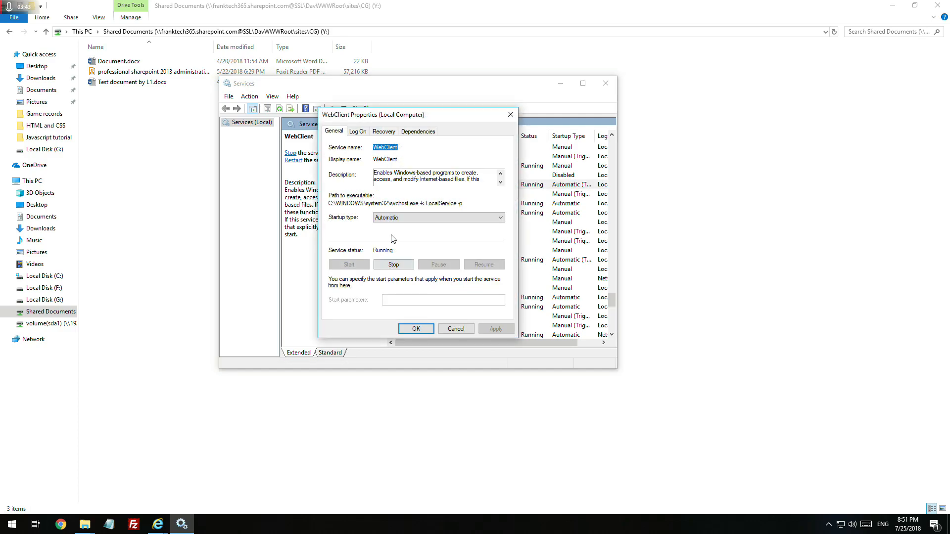
Set the WebClient service's startup type to Automatic, accept the properties and close the Services console.
{"action": "left_click", "coordinate": [408, 219]}
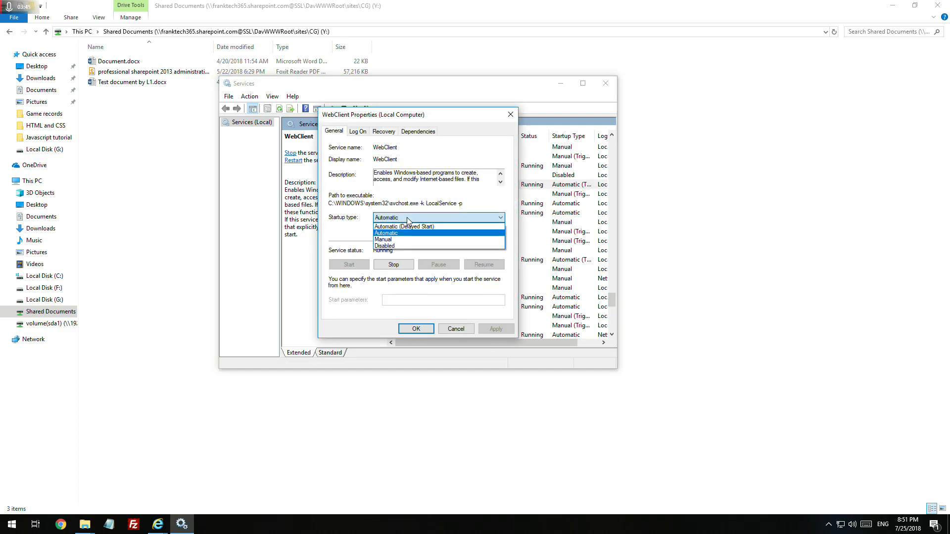
{"action": "left_click", "coordinate": [401, 234]}
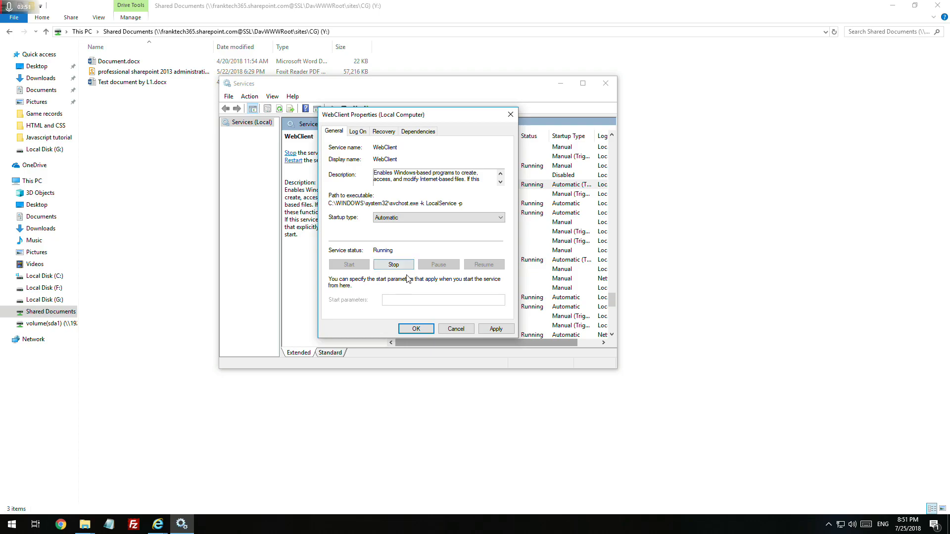
{"action": "left_click", "coordinate": [416, 327]}
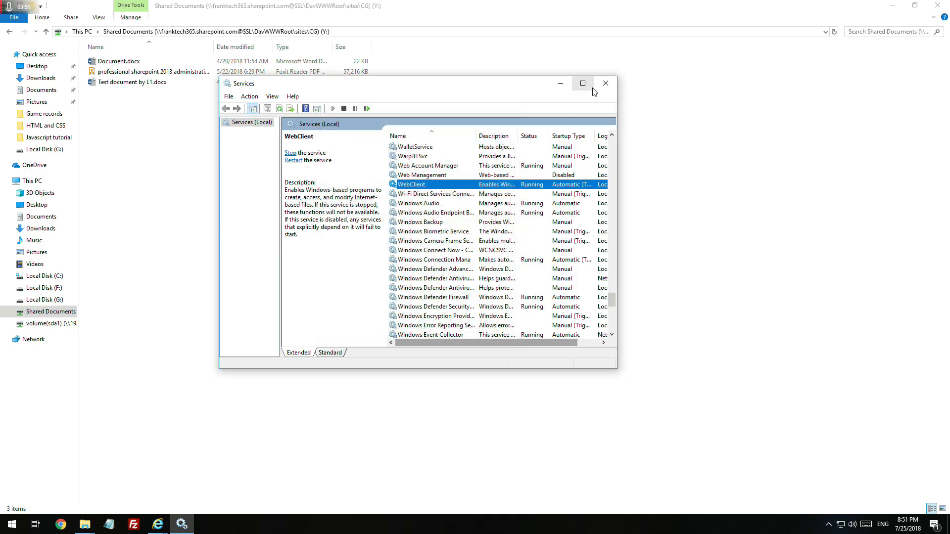
{"action": "left_click", "coordinate": [601, 84]}
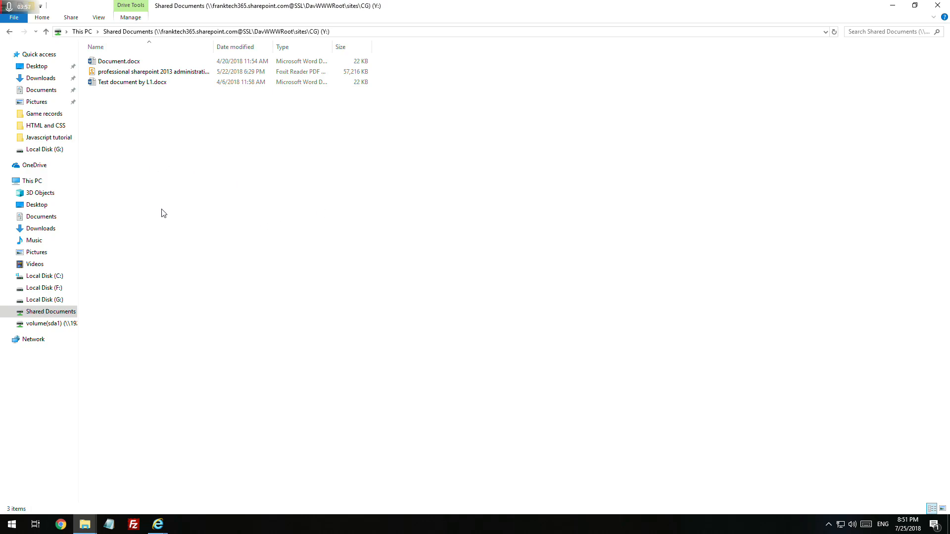